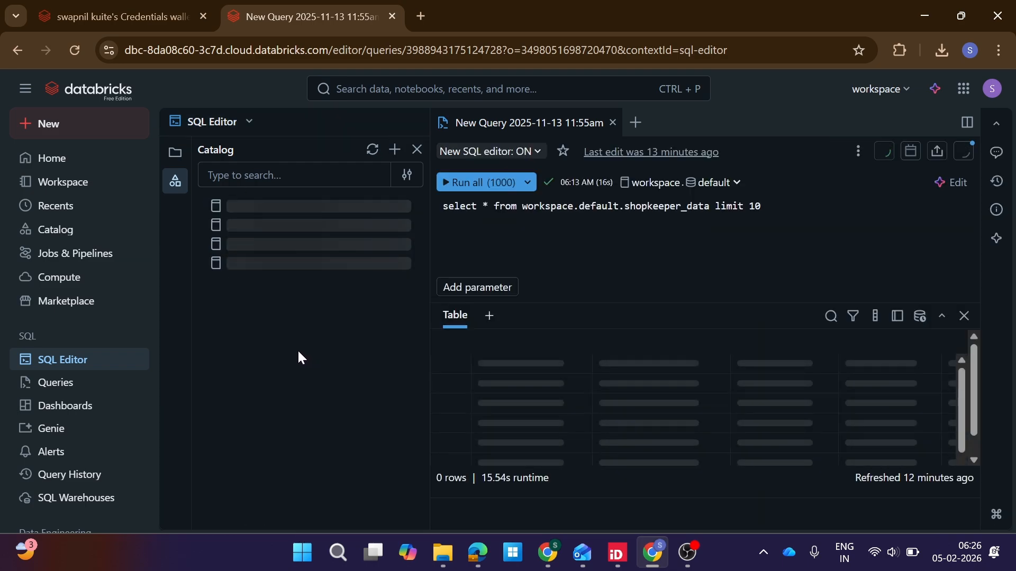
Browse the samples, system and workspace catalogs in the SQL Editor and look up the shopkeeper_data table in the default schema
left_click(215, 324)
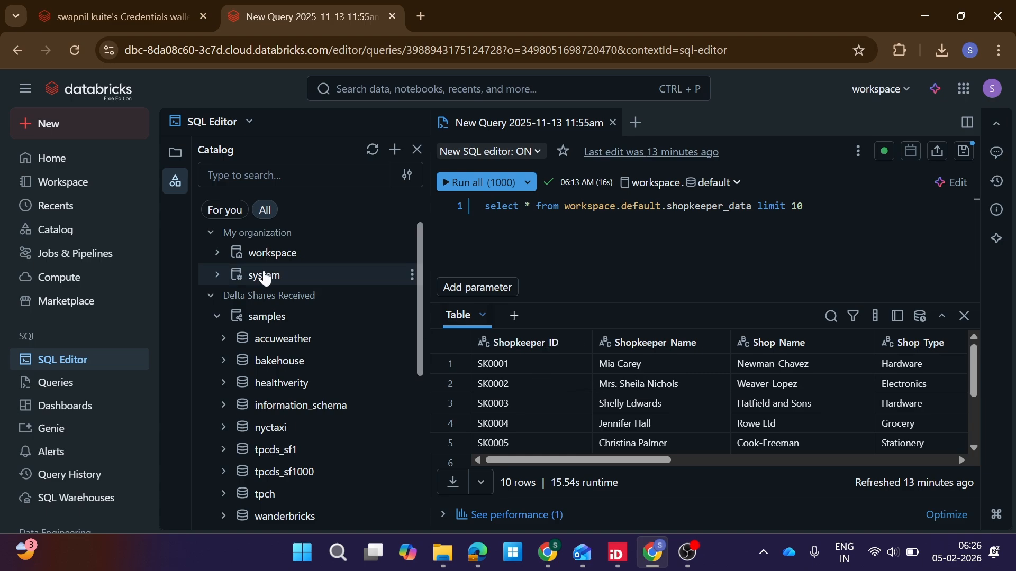
left_click(217, 275)
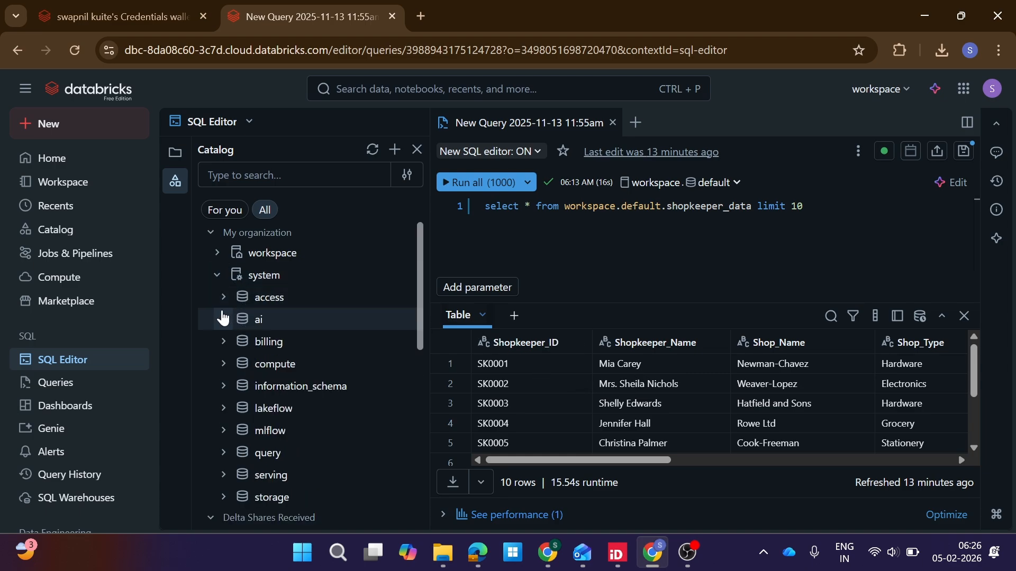
left_click(216, 280)
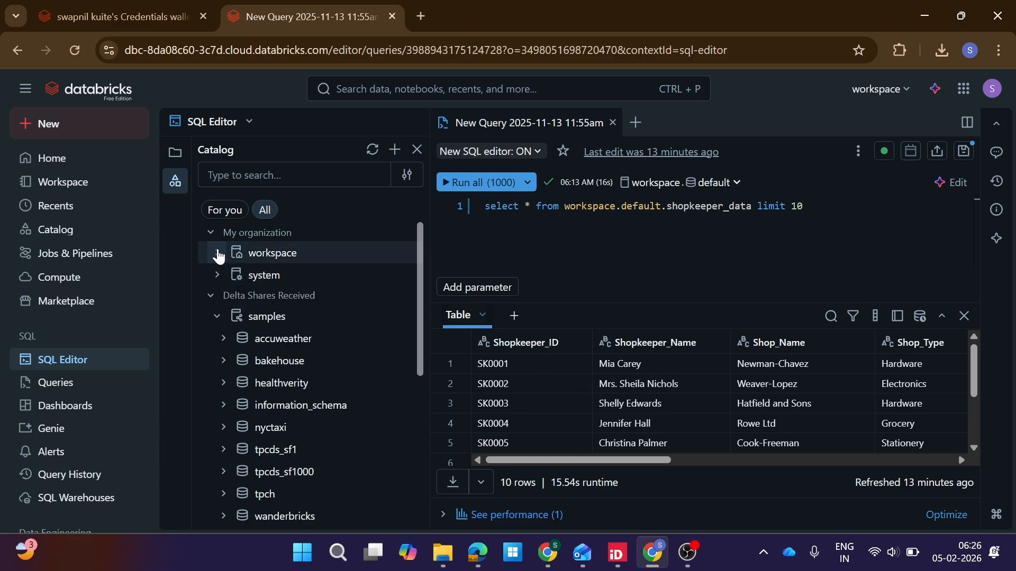
left_click(217, 253)
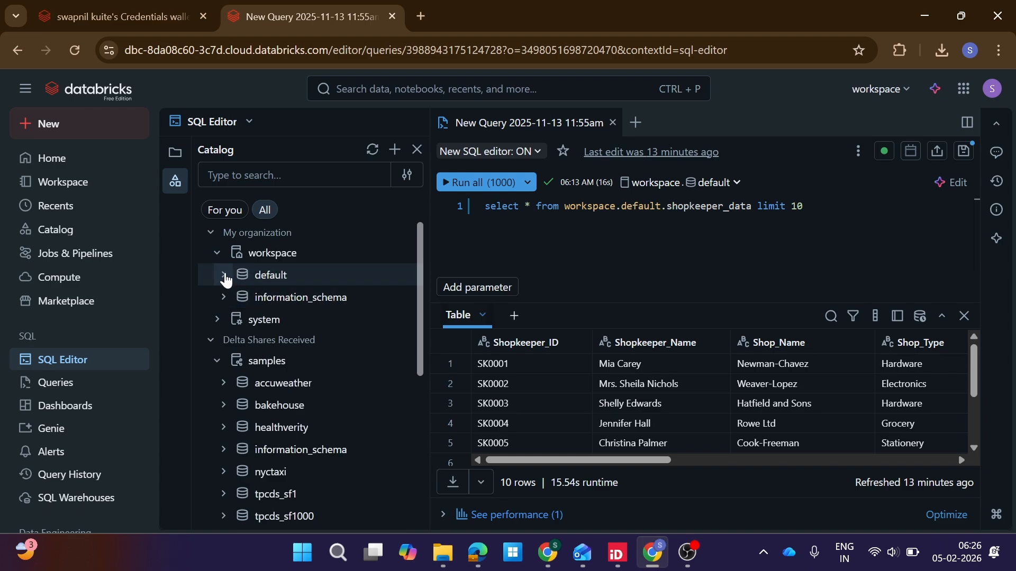
left_click(225, 279)
mouse_move(302, 306)
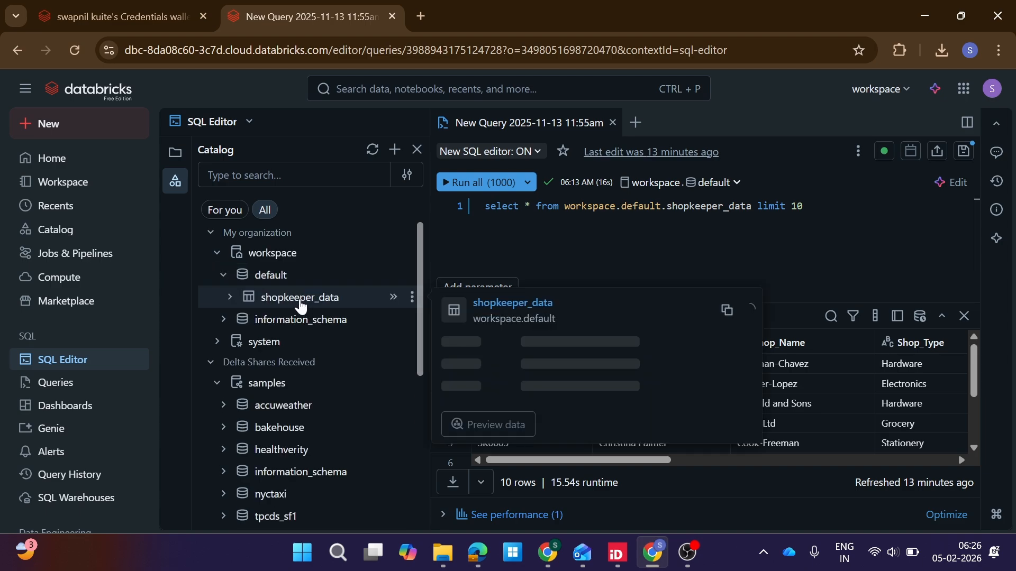
Open the bakehouse schema of the samples catalog in Catalog Explorer
left_click(71, 239)
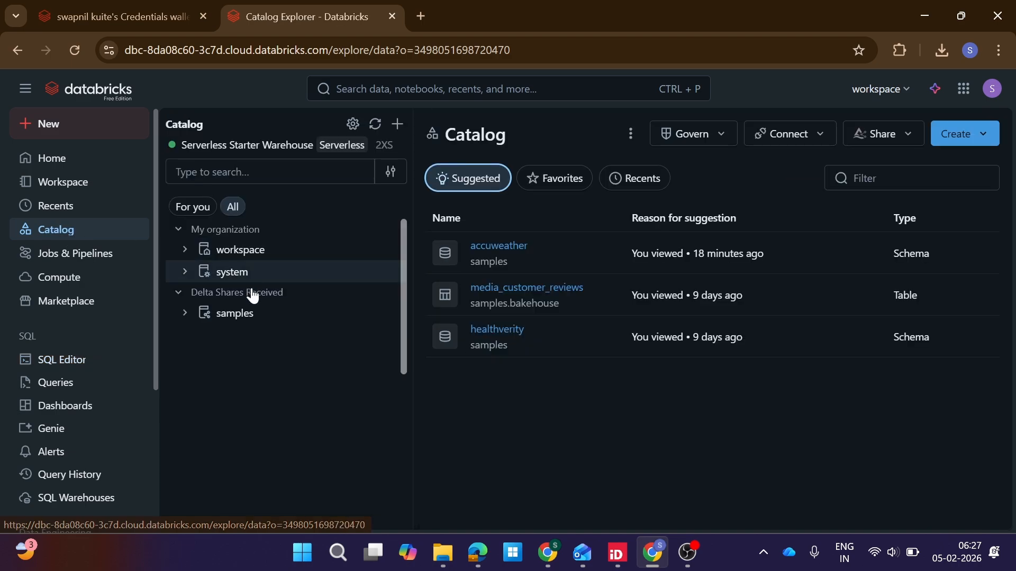
left_click(185, 314)
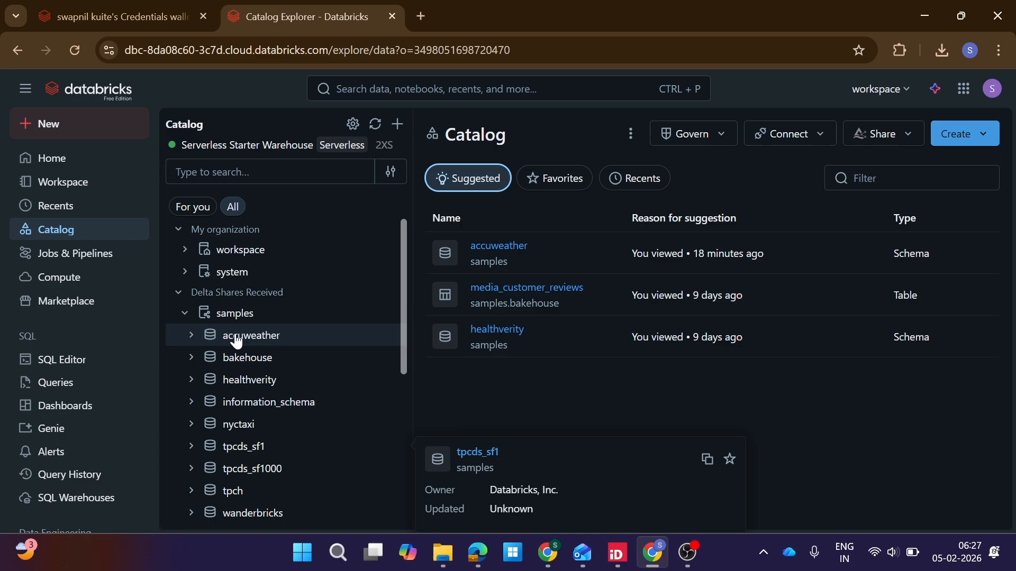
left_click(273, 360)
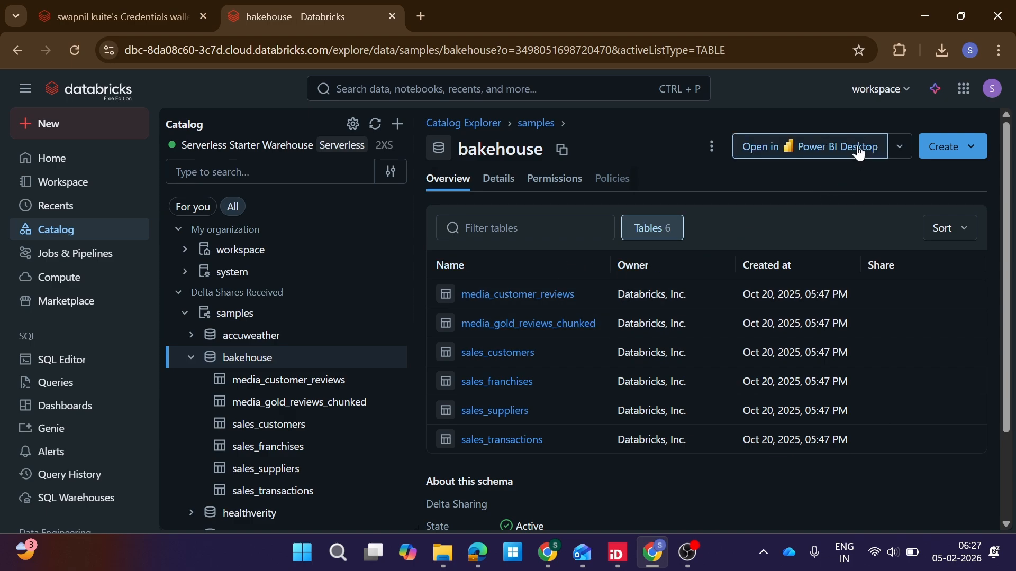
Download the Power BI Desktop connection file for the bakehouse schema using the Serverless Starter Warehouse
left_click(900, 147)
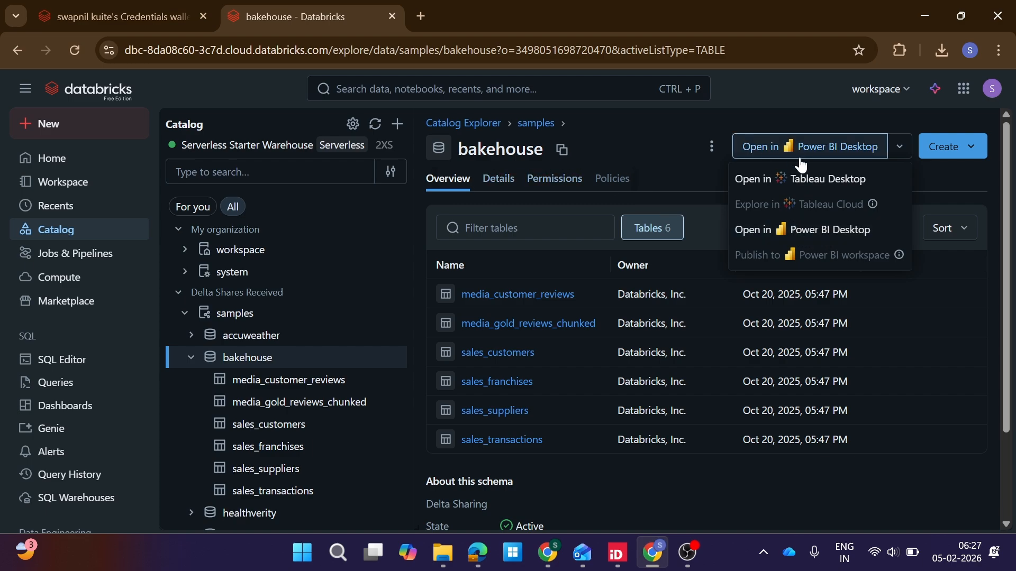
left_click(839, 158)
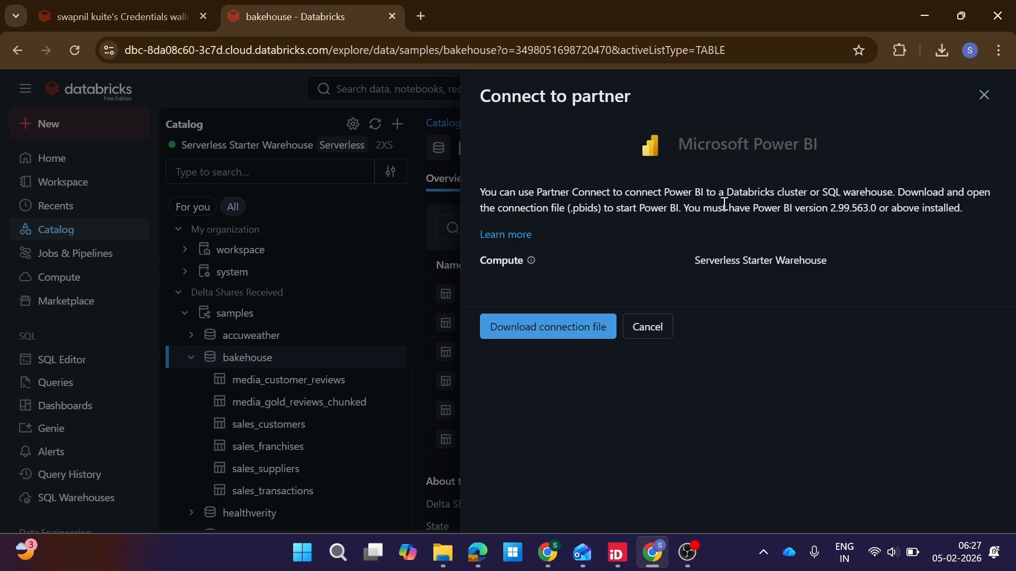
left_click(567, 325)
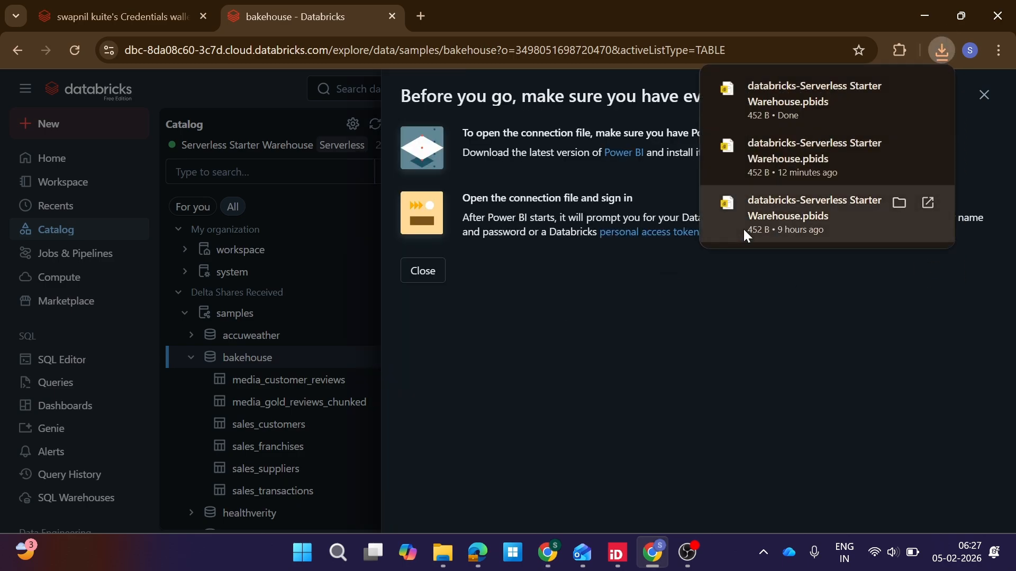
left_click(774, 276)
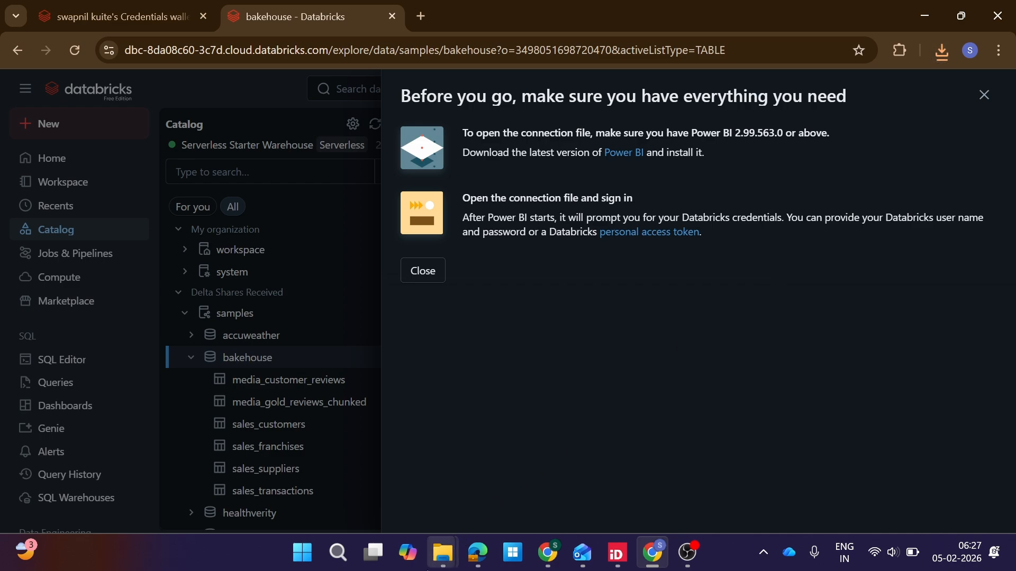
Switch to File Explorer and open the databricks-Serverless Starter Warehouse connection file from Downloads in Power BI Desktop
mouse_move(444, 553)
left_click(298, 488)
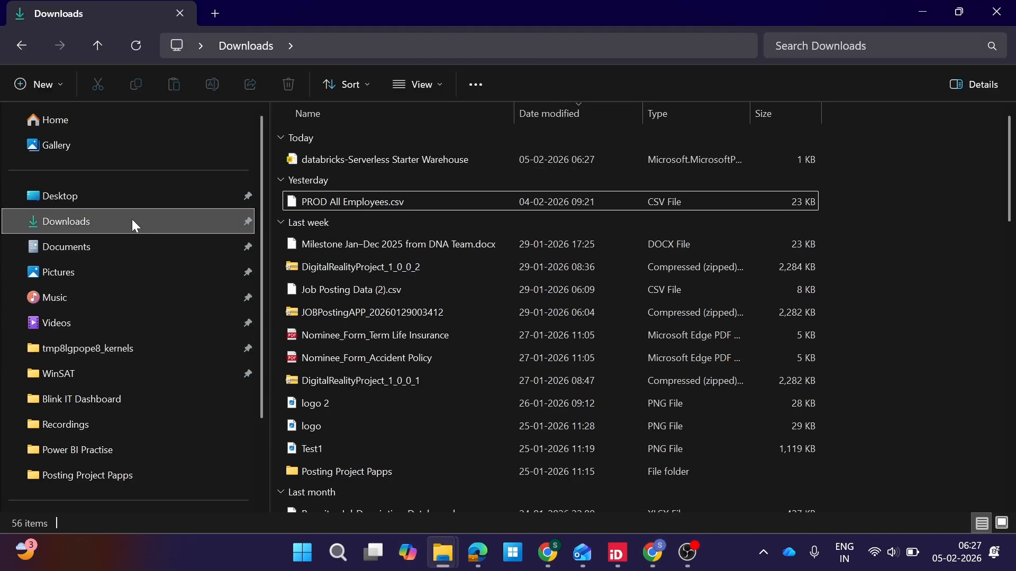
left_click(132, 218)
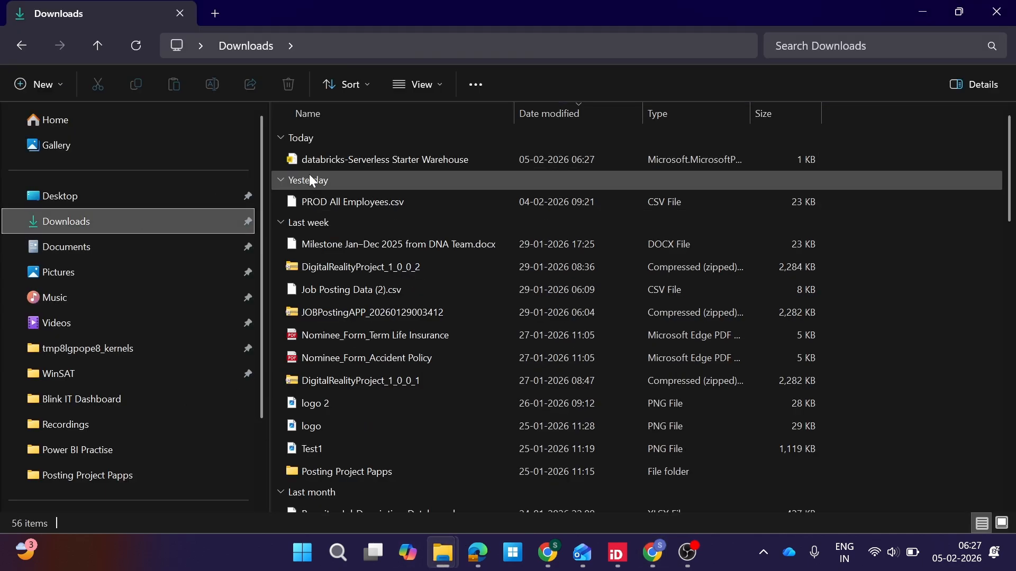
left_click(340, 165)
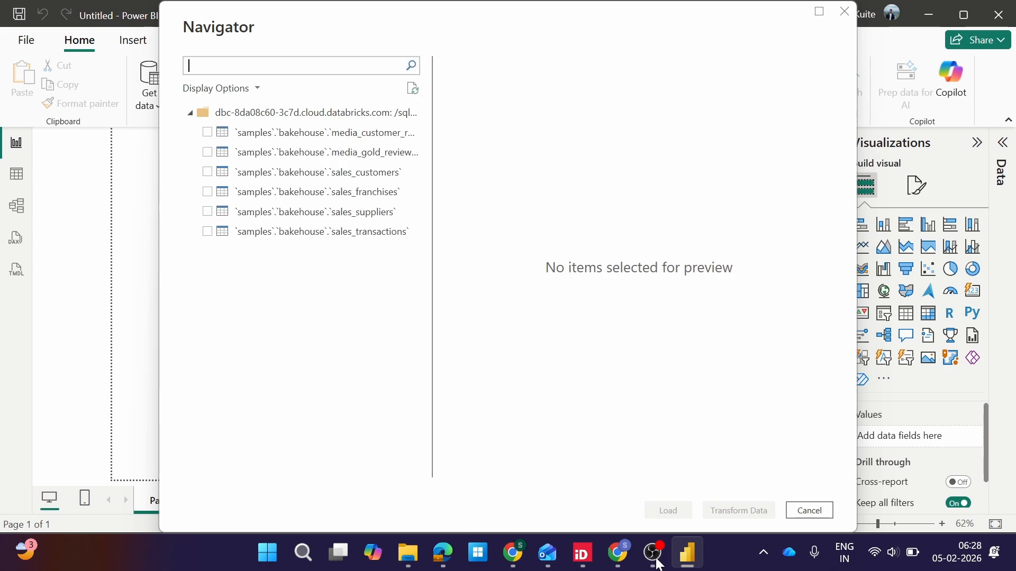
Select all six bakehouse tables in the Navigator and open them in Power Query Editor for transformation
left_click(190, 113)
left_click(190, 113)
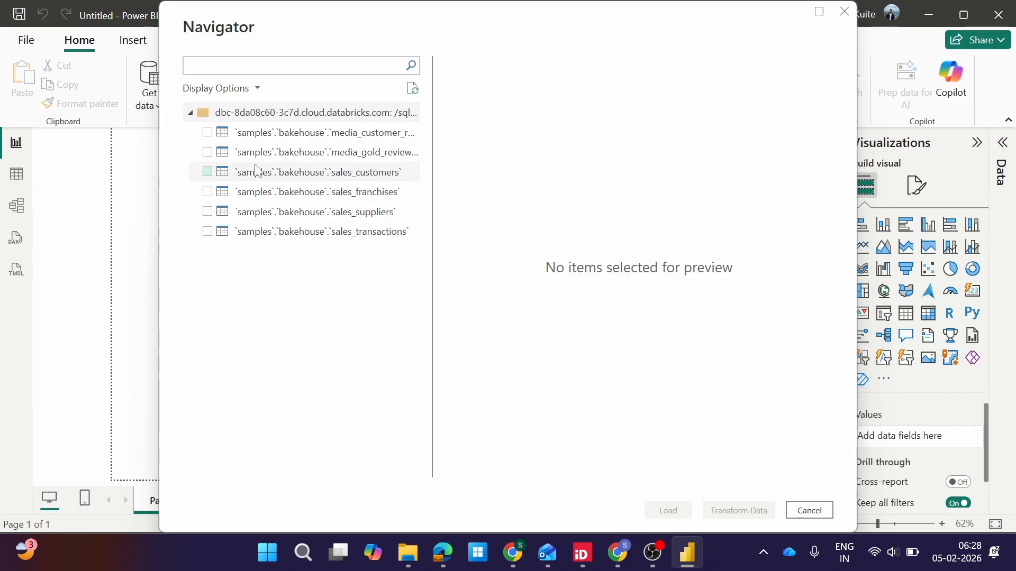
left_click(207, 132)
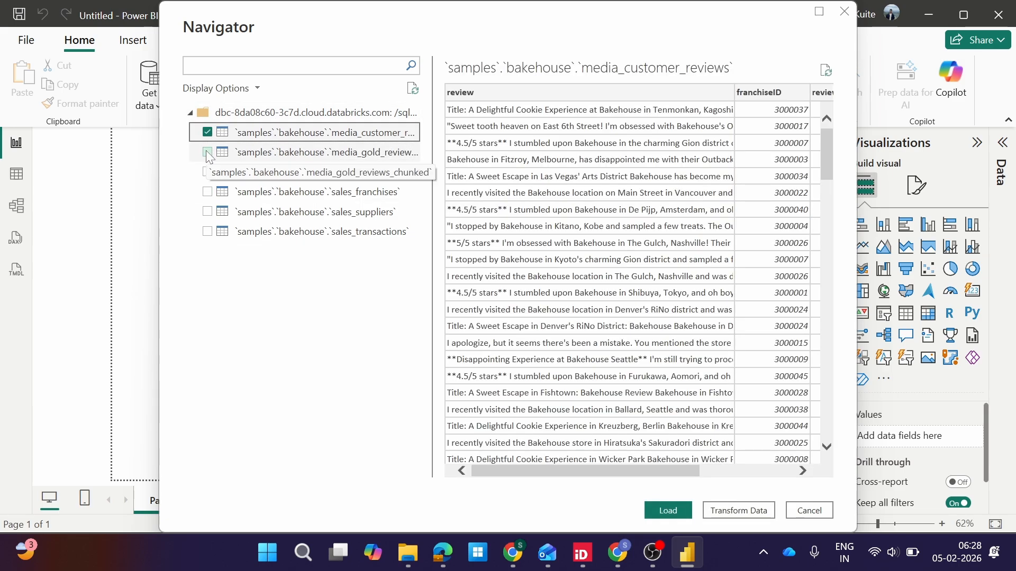
left_click(207, 152)
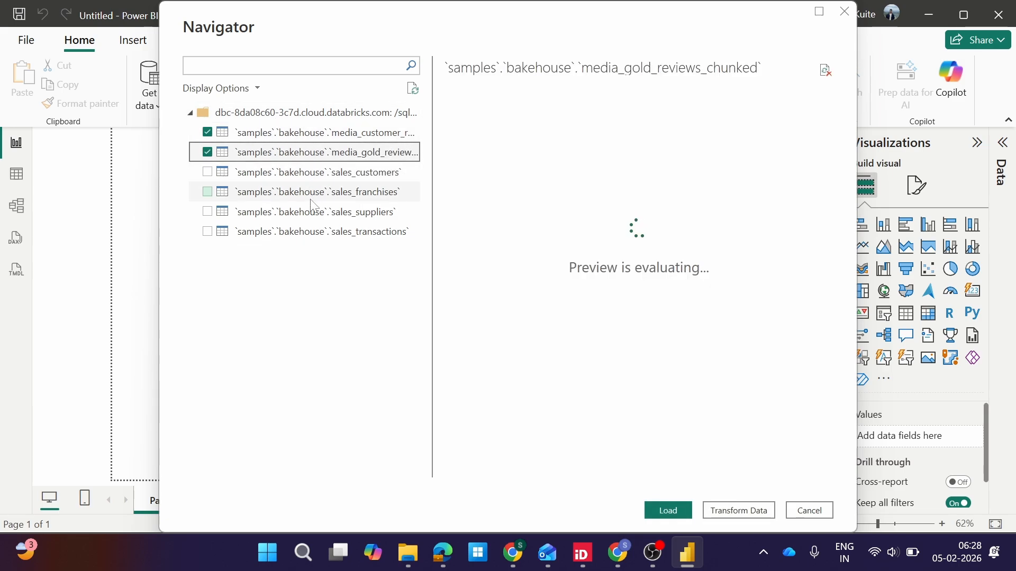
left_click(208, 172)
left_click(212, 192)
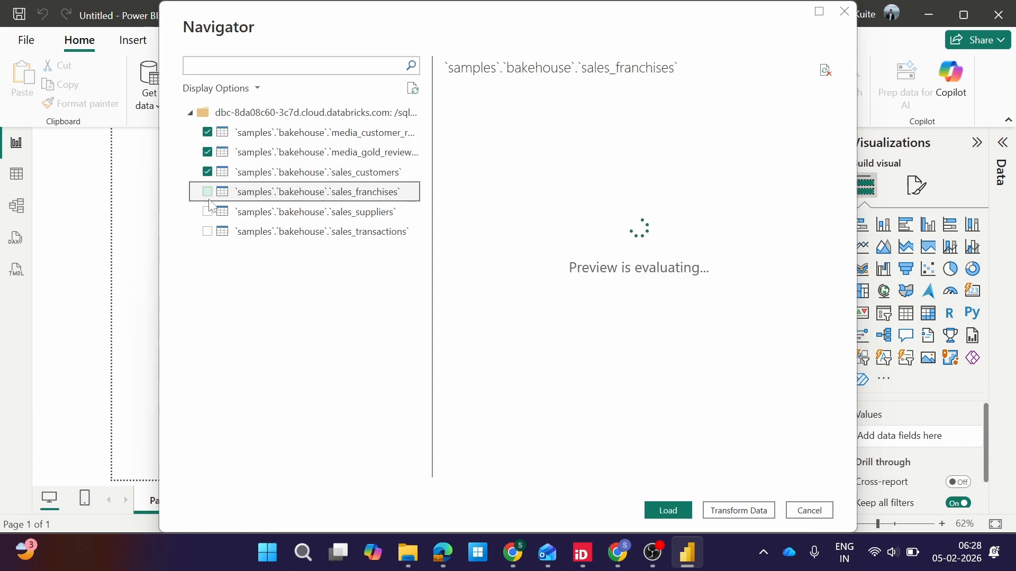
left_click(209, 212)
left_click(208, 232)
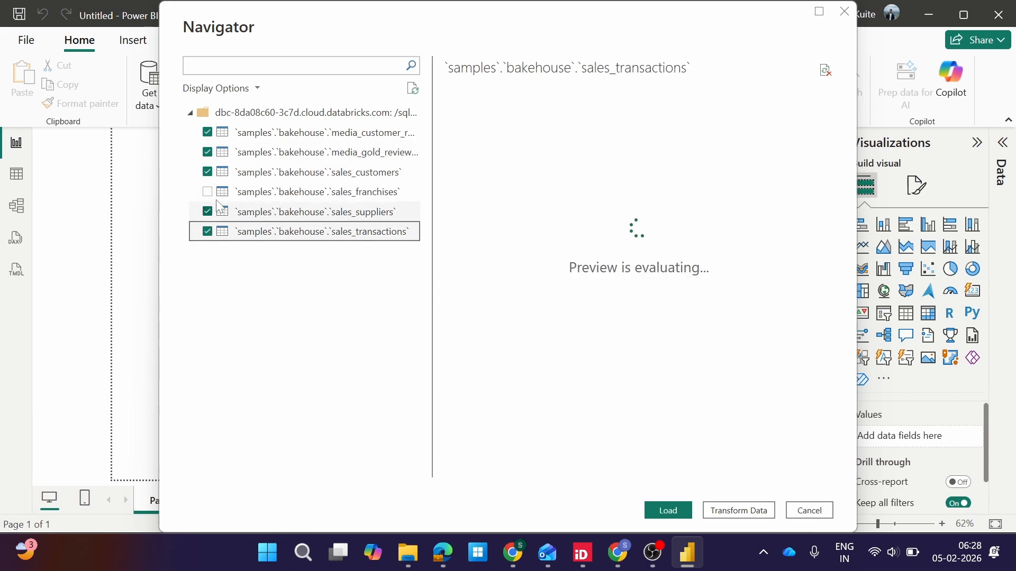
left_click(208, 192)
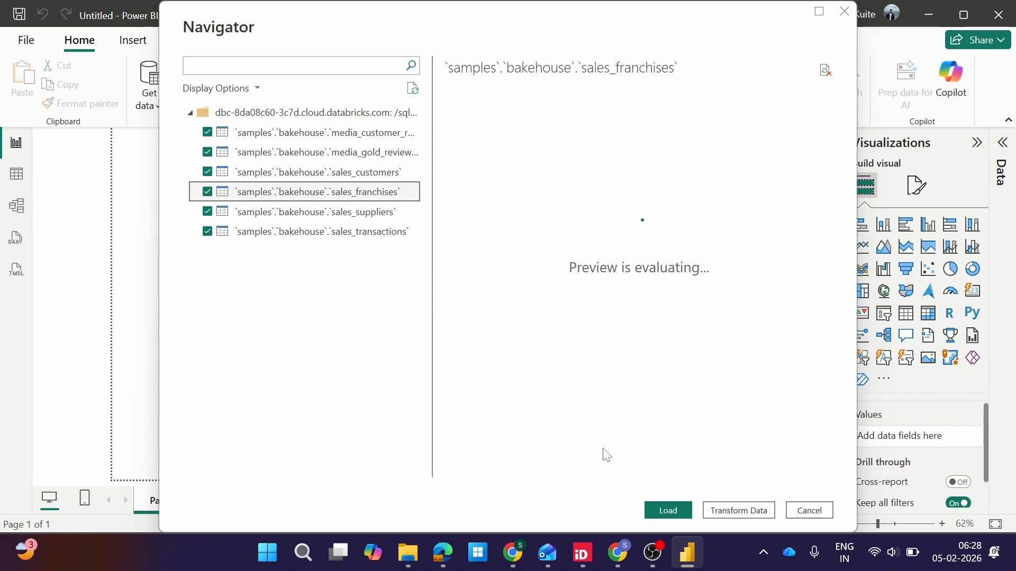
left_click(735, 511)
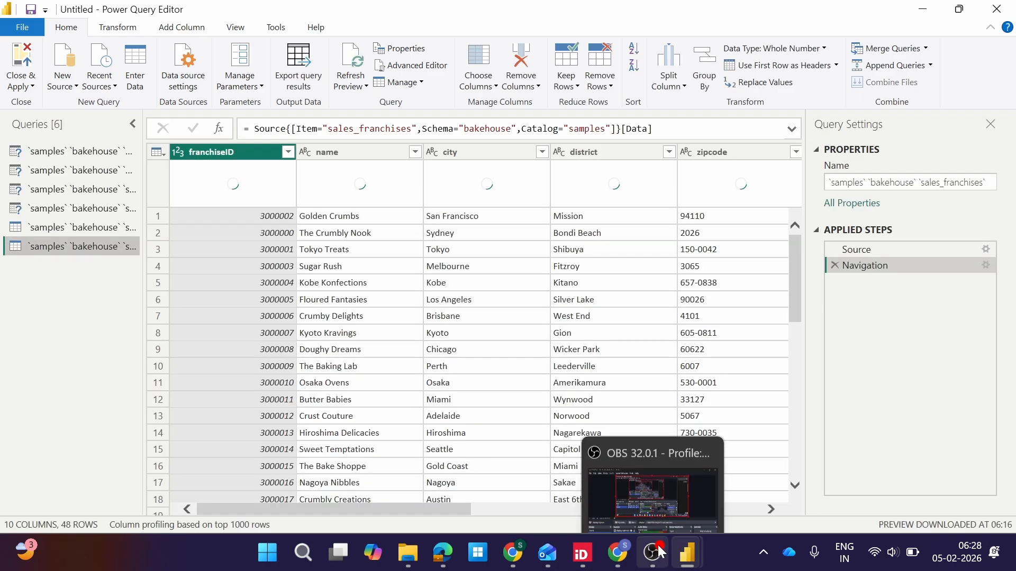
left_click(656, 551)
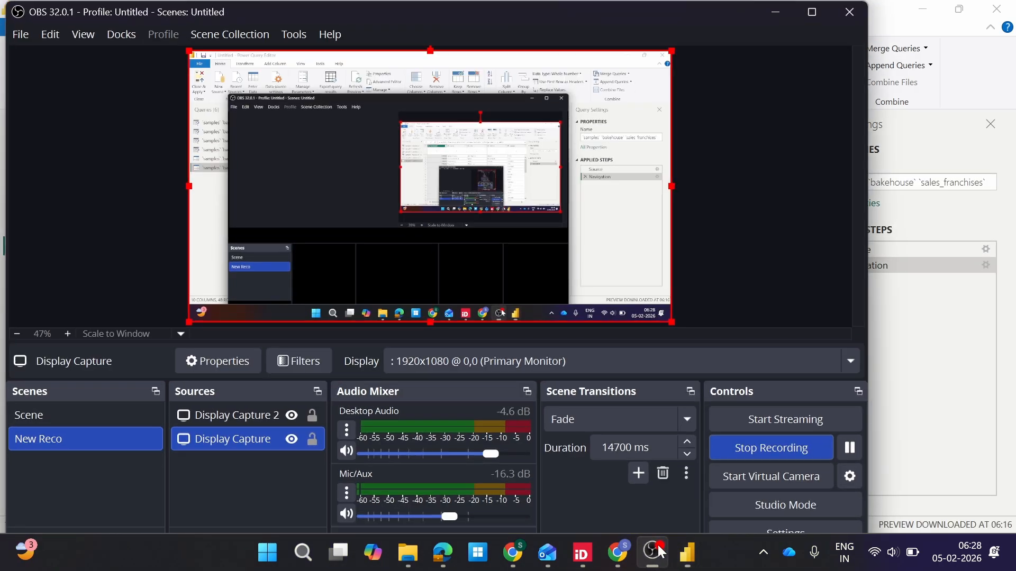
left_click(659, 552)
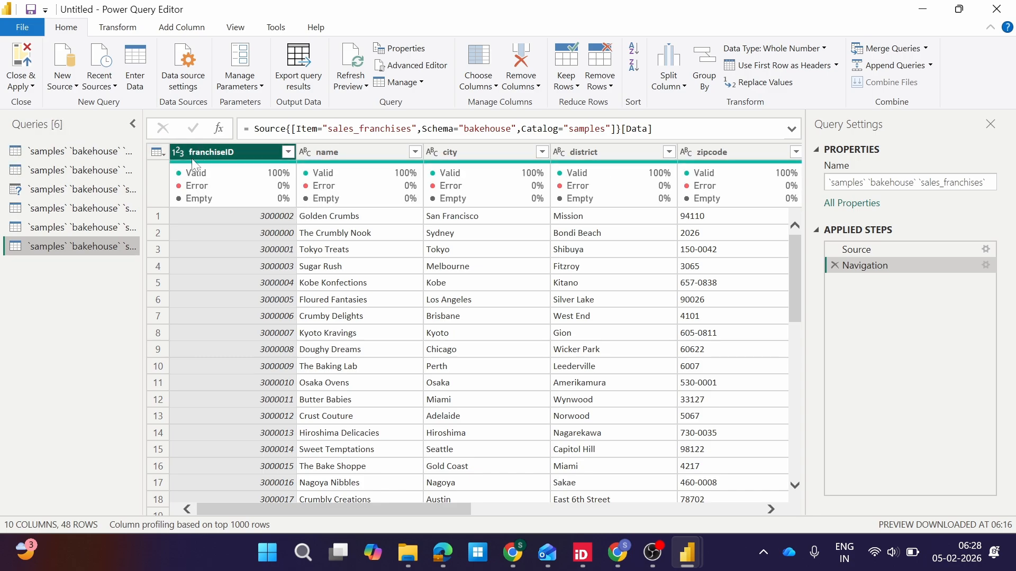
Apply the six queries to the Power BI report and close Power Query Editor
left_click(21, 85)
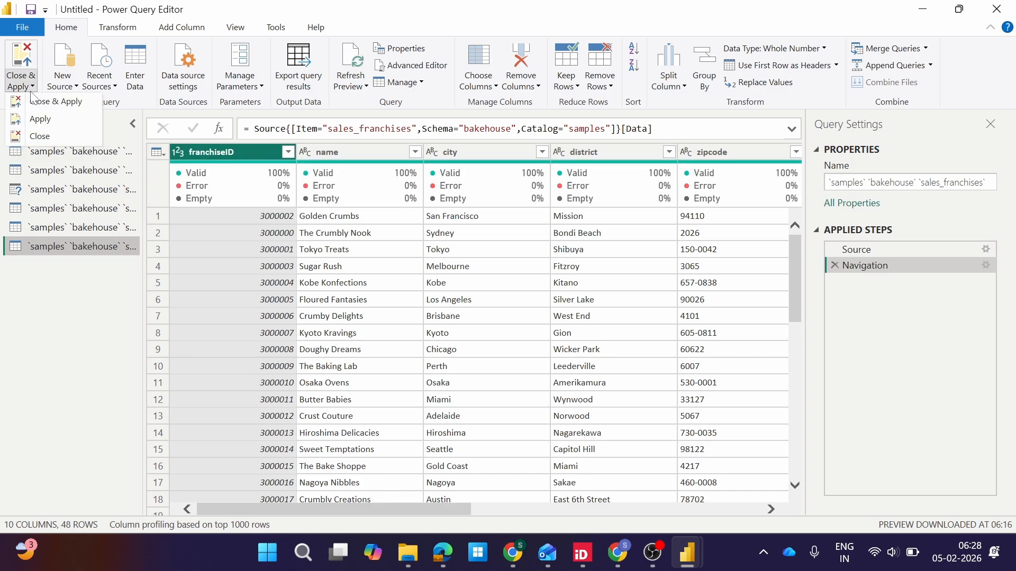
left_click(43, 103)
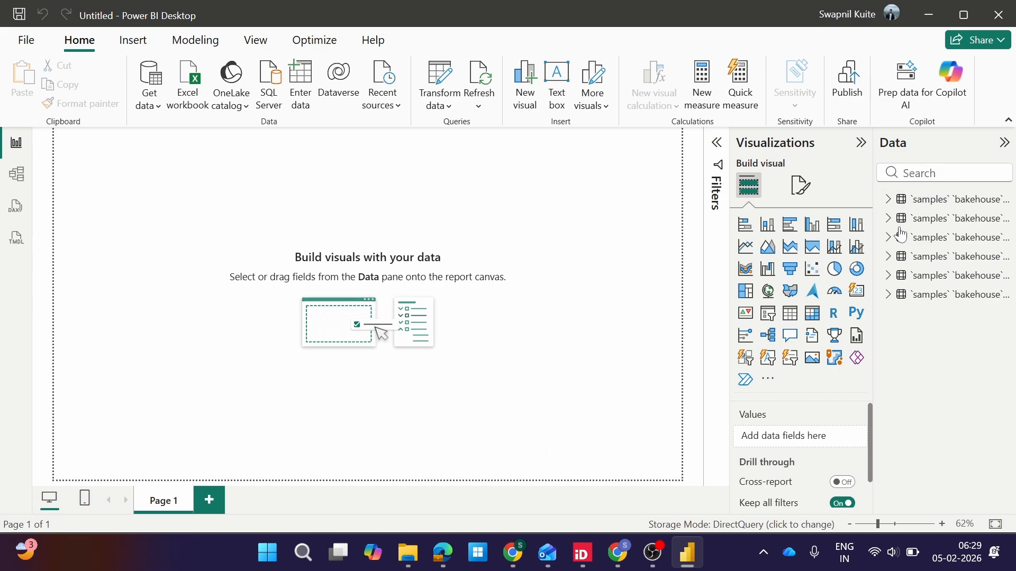
Create a pie chart of quantity by product from the sales_transactions table and enlarge it on the canvas
left_click(835, 268)
left_click(889, 295)
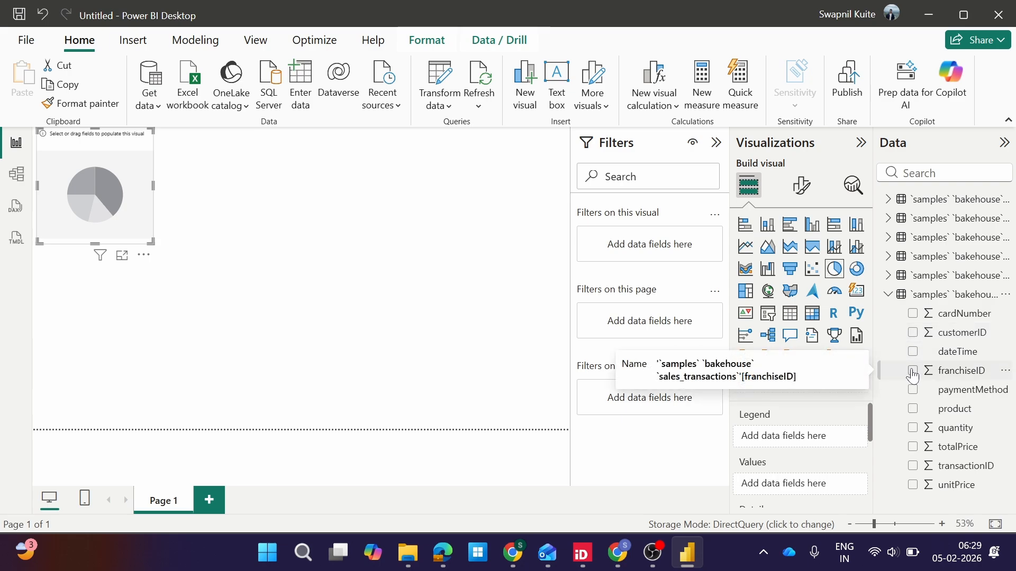
left_click(914, 410)
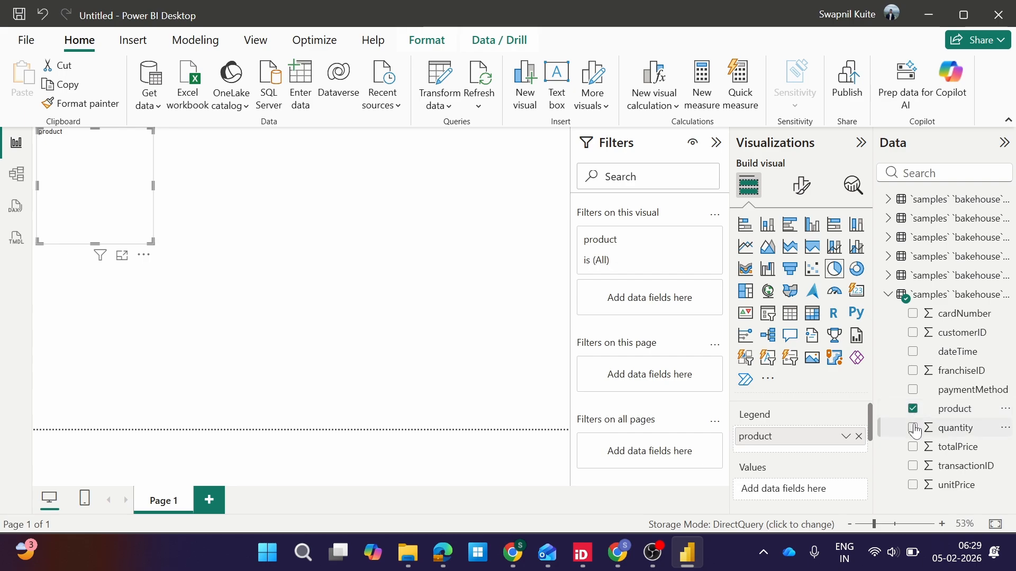
left_click(915, 429)
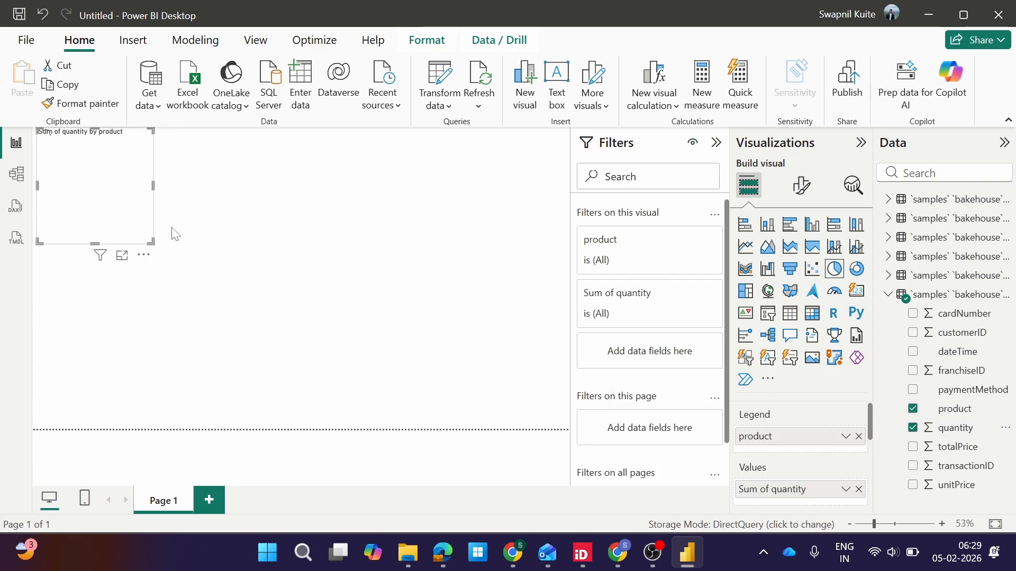
left_click_drag(153, 244, 239, 247)
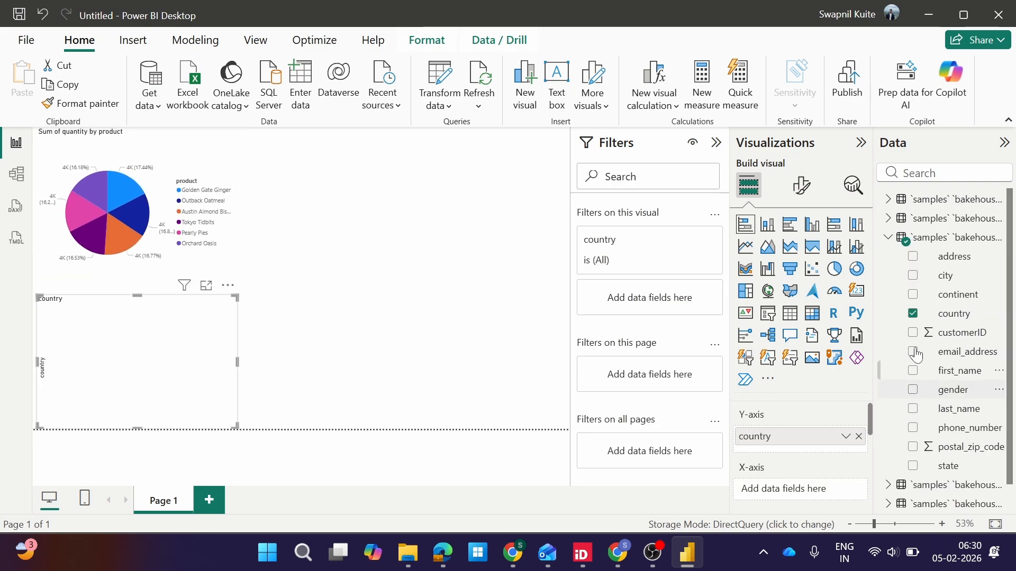
Remove the sales_customers country field from the stacked bar chart's Y-axis
left_click(901, 243)
left_click(901, 243)
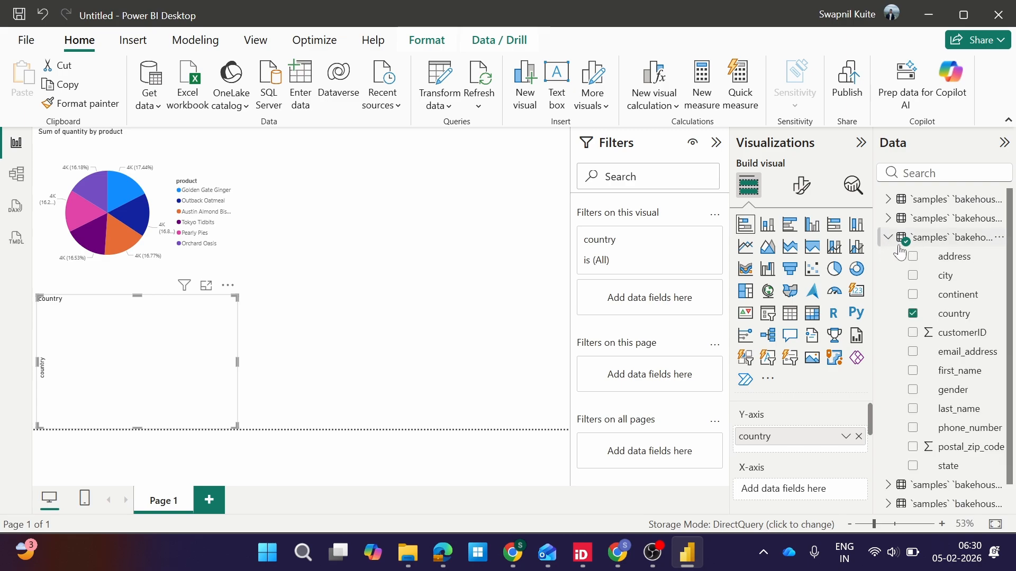
left_click(914, 315)
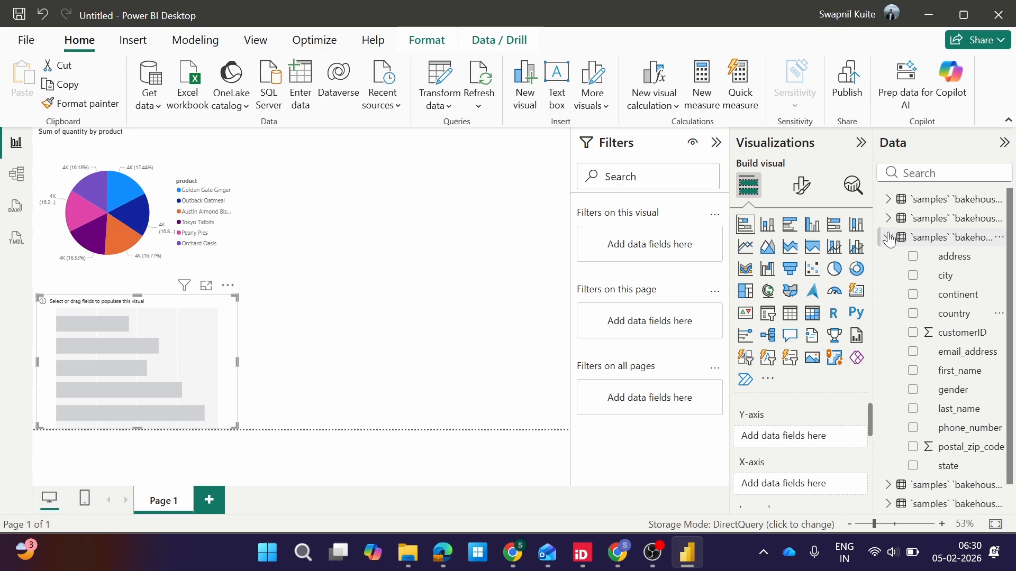
Plot the count of franchiseID by country in the stacked bar chart, using the fields of the sales_franchises table
left_click(889, 238)
left_click(889, 256)
left_click(914, 276)
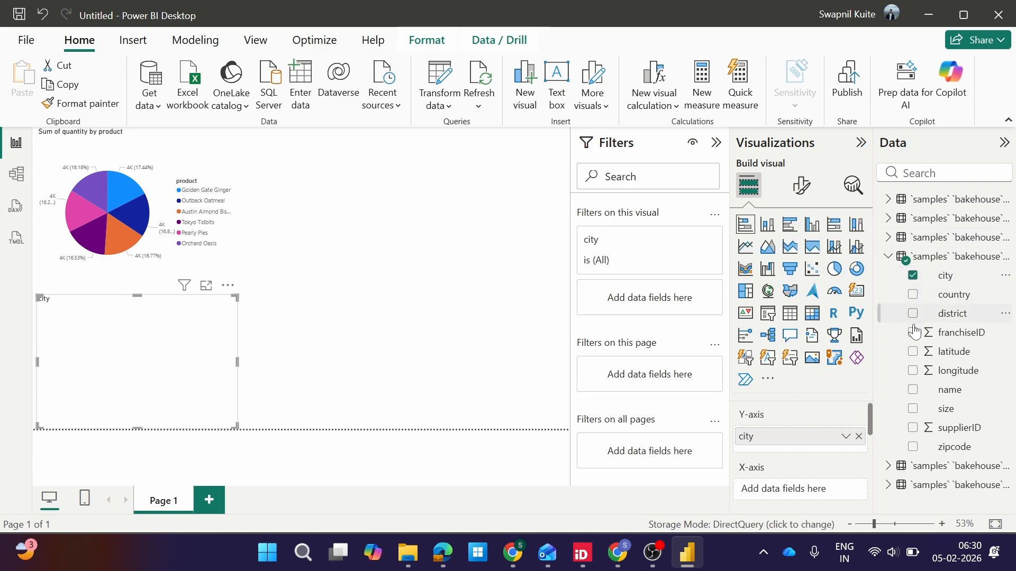
left_click(913, 275)
left_click(913, 296)
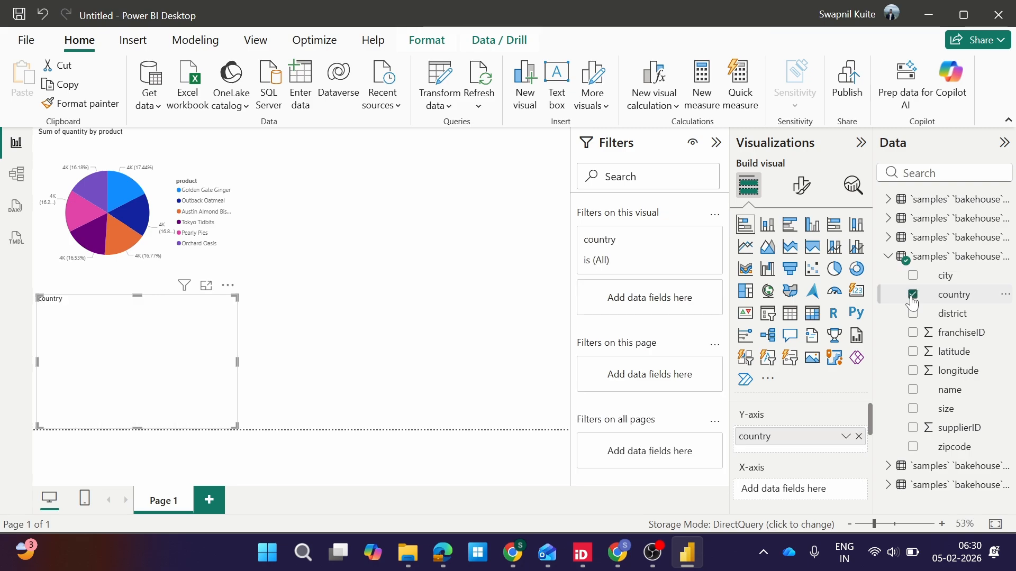
left_click(914, 334)
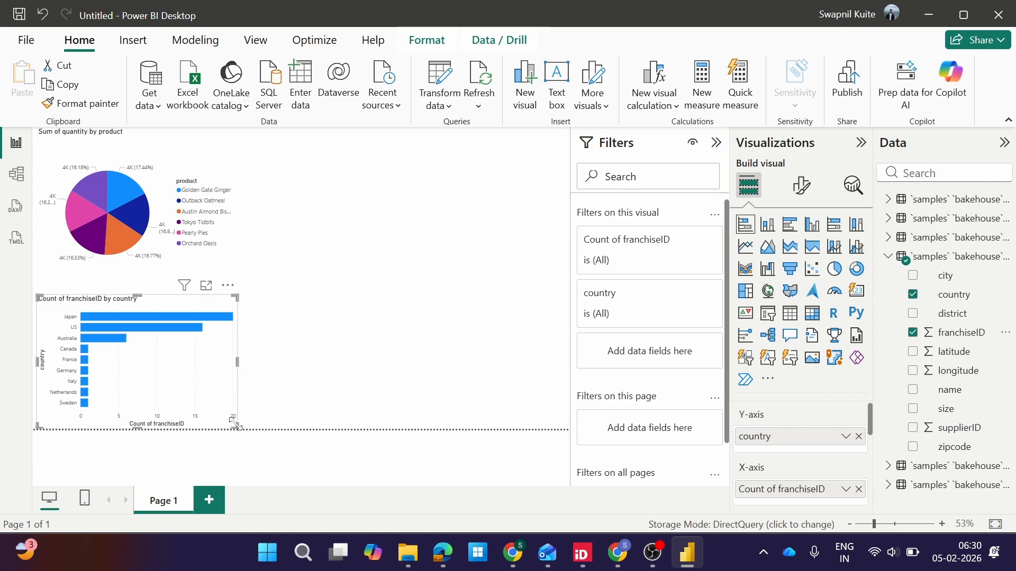
Enlarge the franchise bar chart and place it beside the pie chart at the top of the report page
left_click_drag(237, 427, 328, 435)
left_click_drag(309, 401, 528, 225)
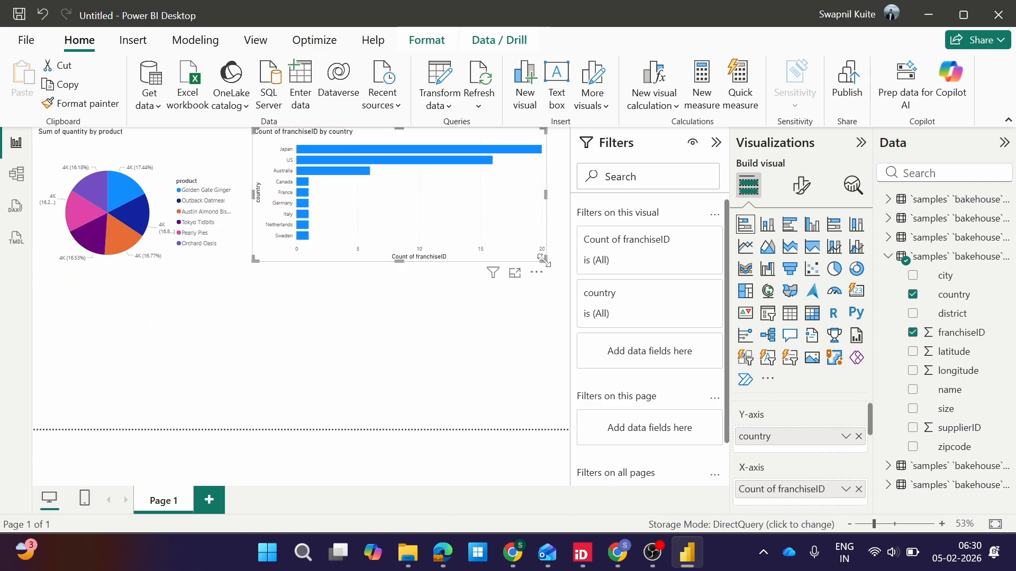
left_click_drag(551, 304, 551, 356)
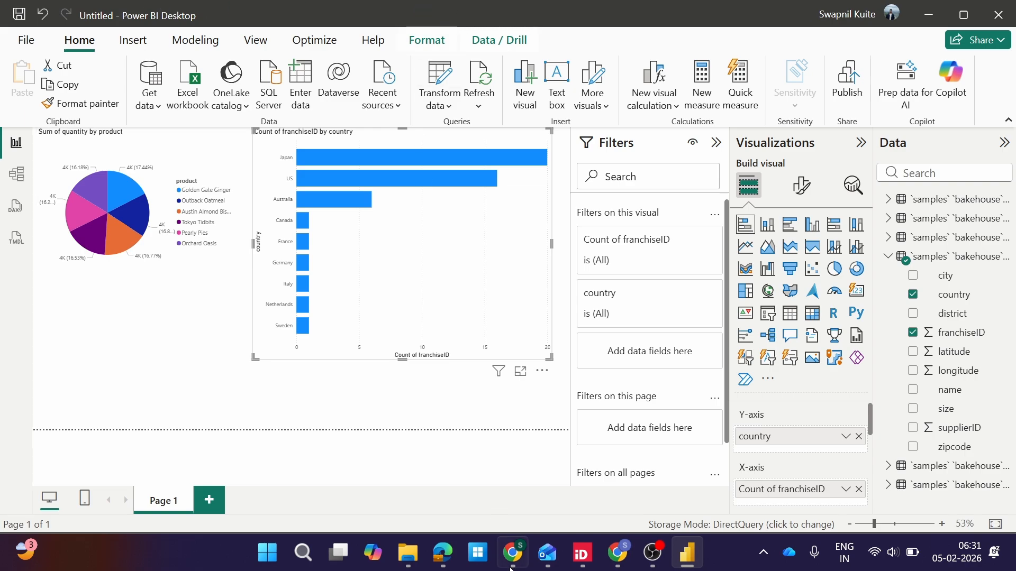
Switch back to Databricks in Chrome and close the Power BI connection instructions
left_click(618, 553)
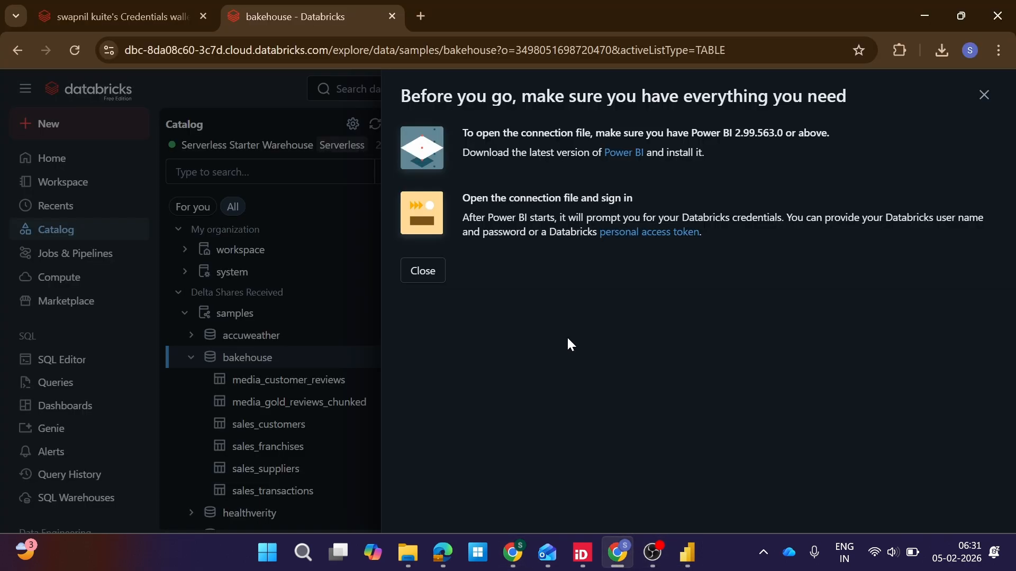
left_click(984, 95)
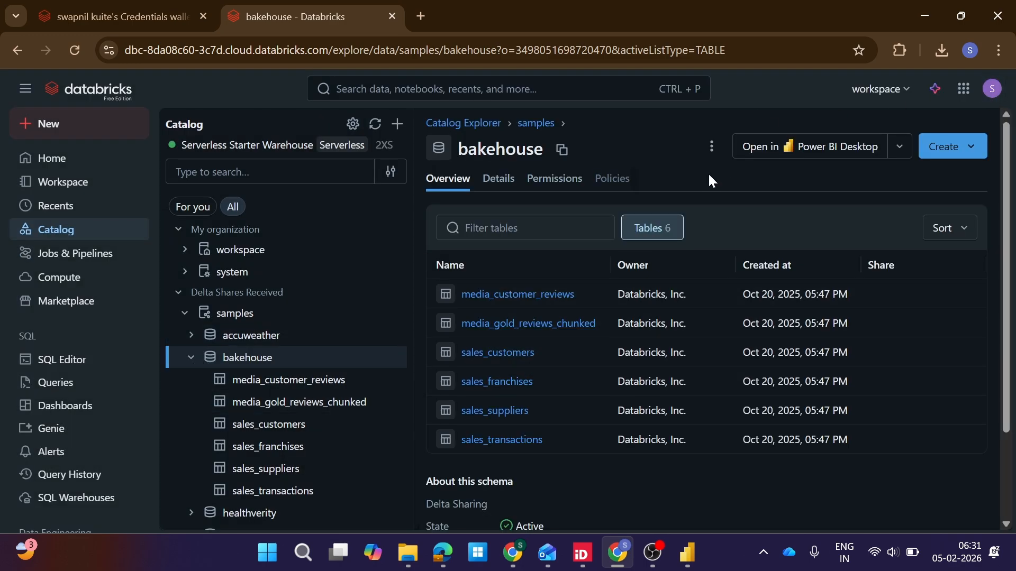